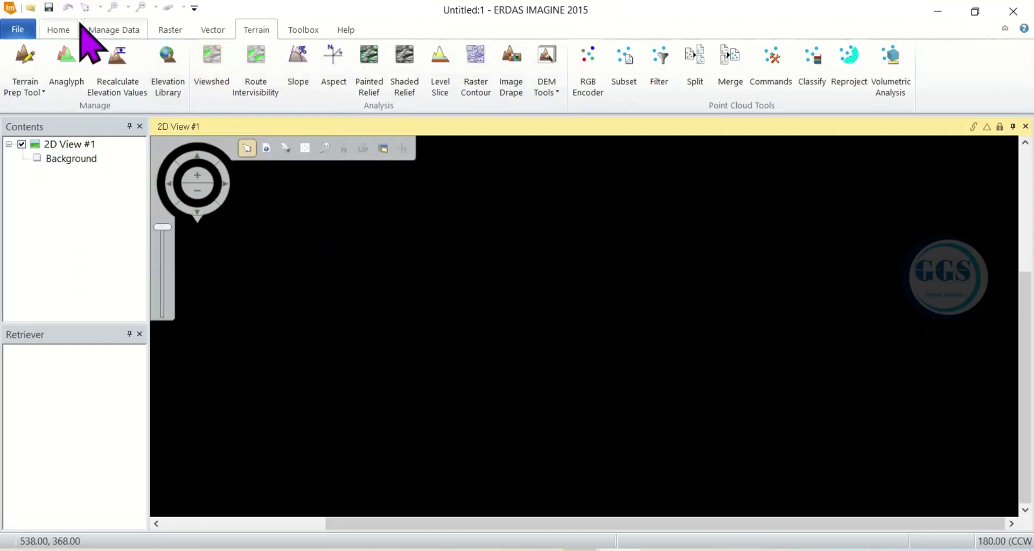
- Open the raster layer edo n05_e005_1arc_v3.tif from the recently used dem folder and fit it to the frame
{"action": "left_click", "coordinate": [64, 31]}
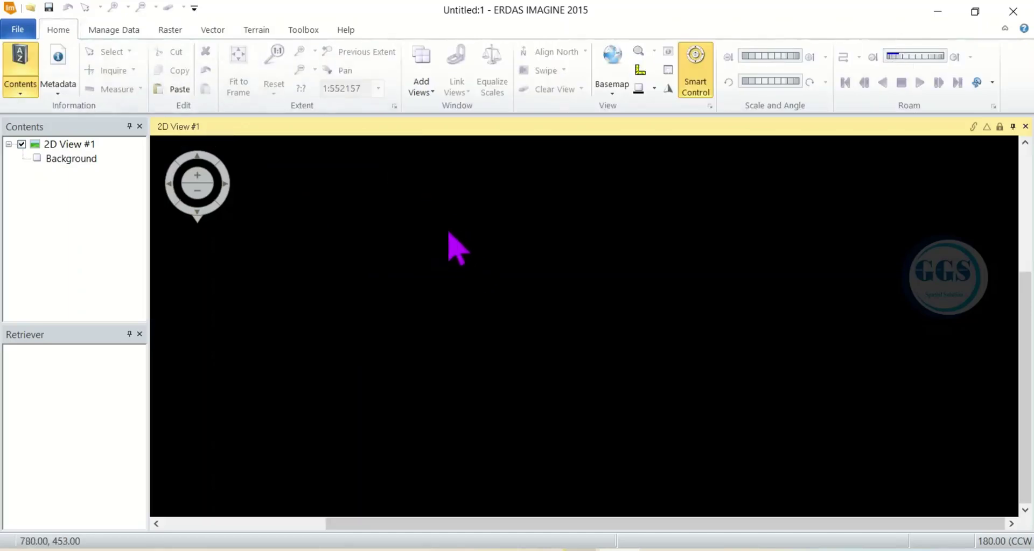
{"action": "right_click", "coordinate": [458, 257]}
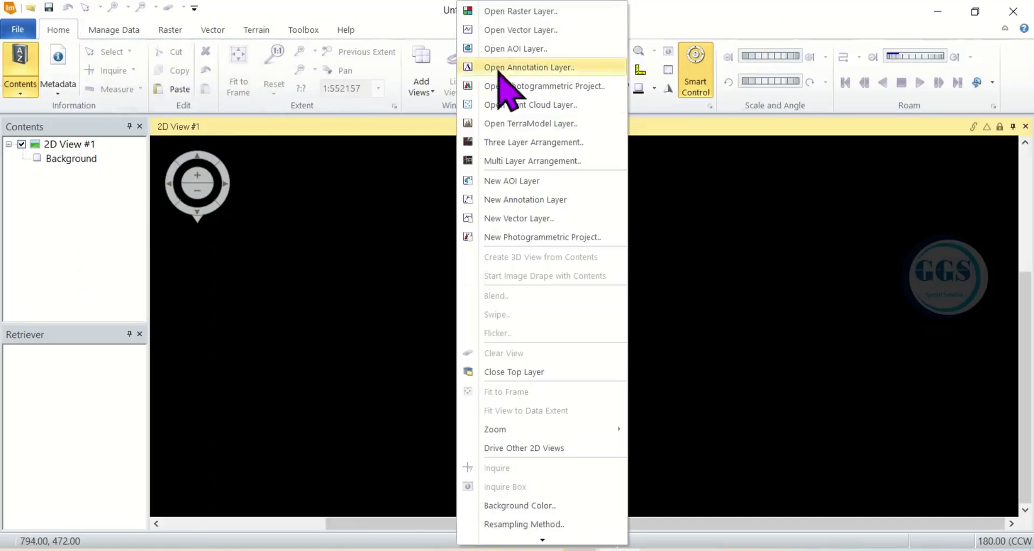
{"action": "left_click", "coordinate": [519, 11]}
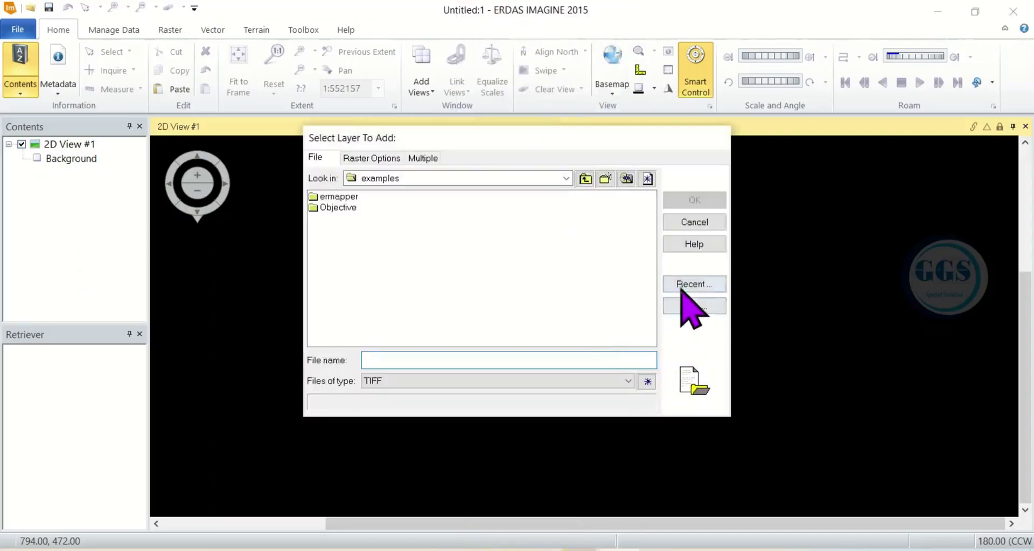
{"action": "left_click", "coordinate": [680, 286]}
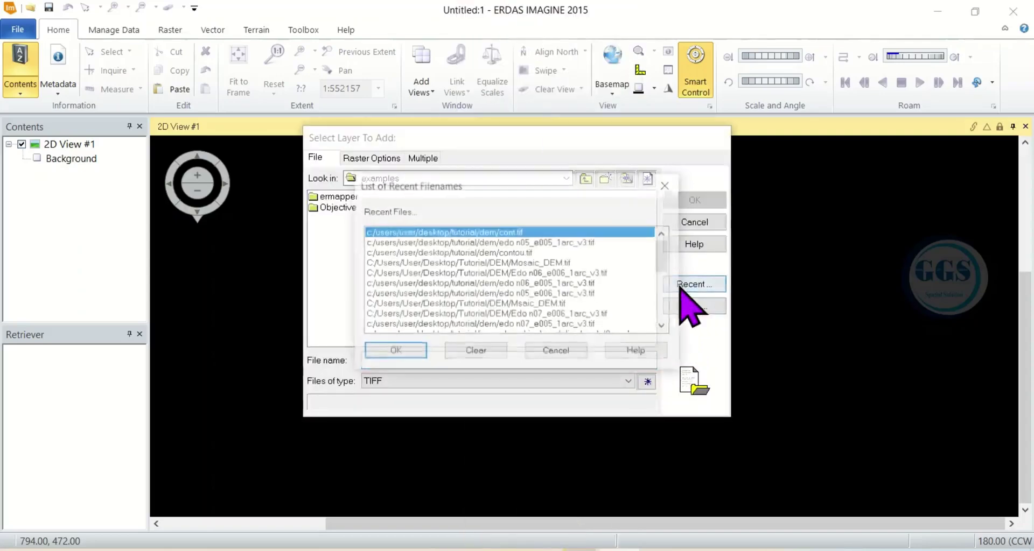
{"action": "left_click", "coordinate": [519, 243]}
{"action": "left_click", "coordinate": [407, 351]}
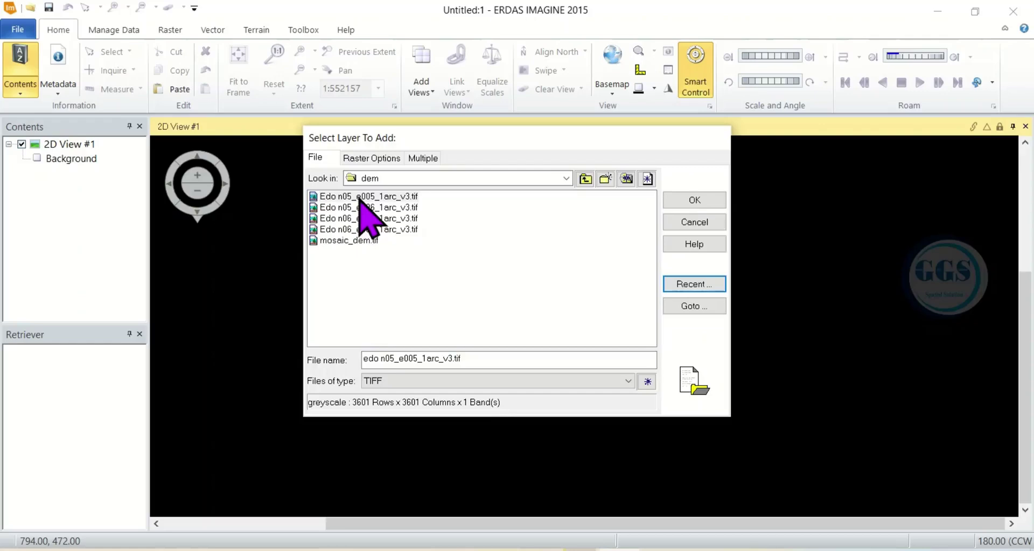
{"action": "left_click", "coordinate": [359, 198]}
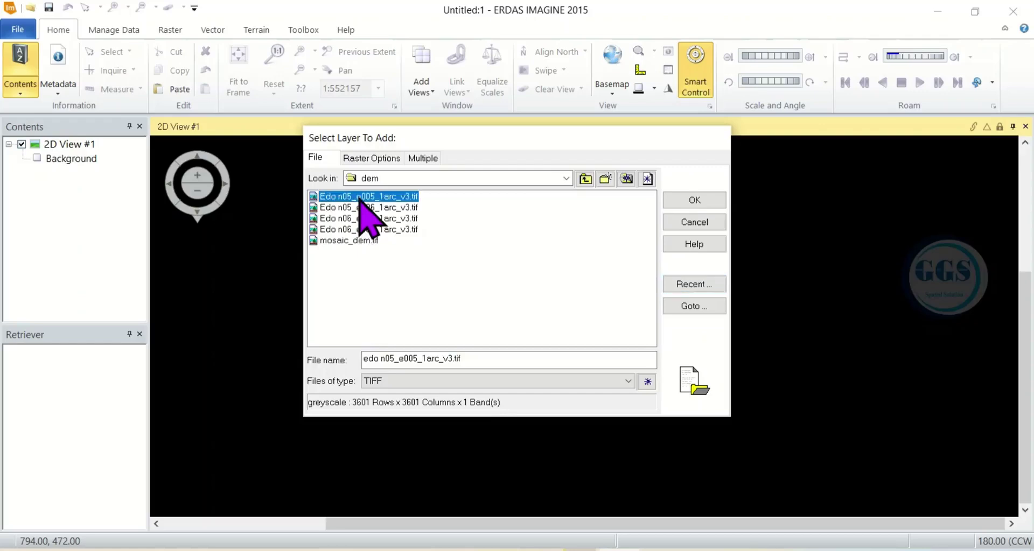
{"action": "left_click", "coordinate": [683, 200]}
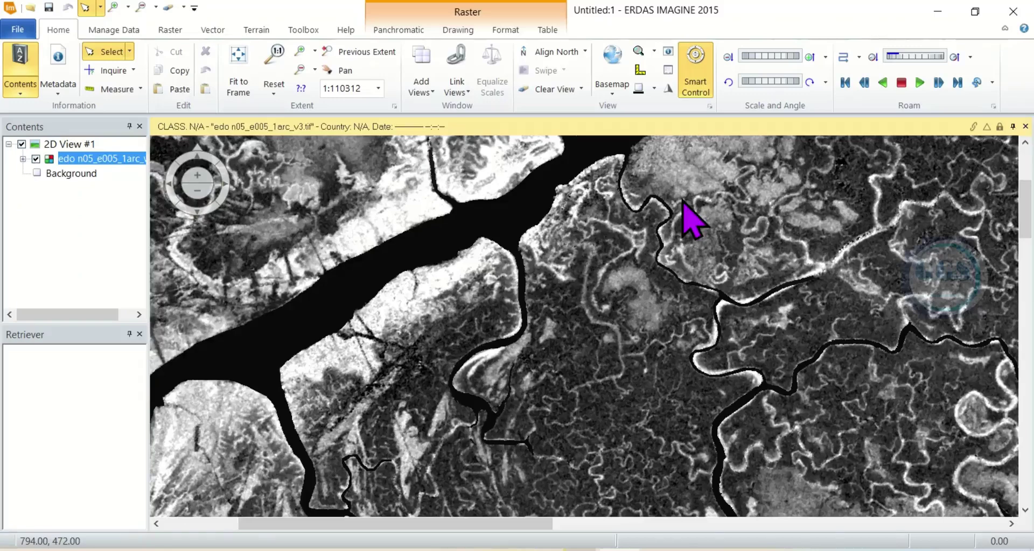
{"action": "right_click", "coordinate": [353, 225]}
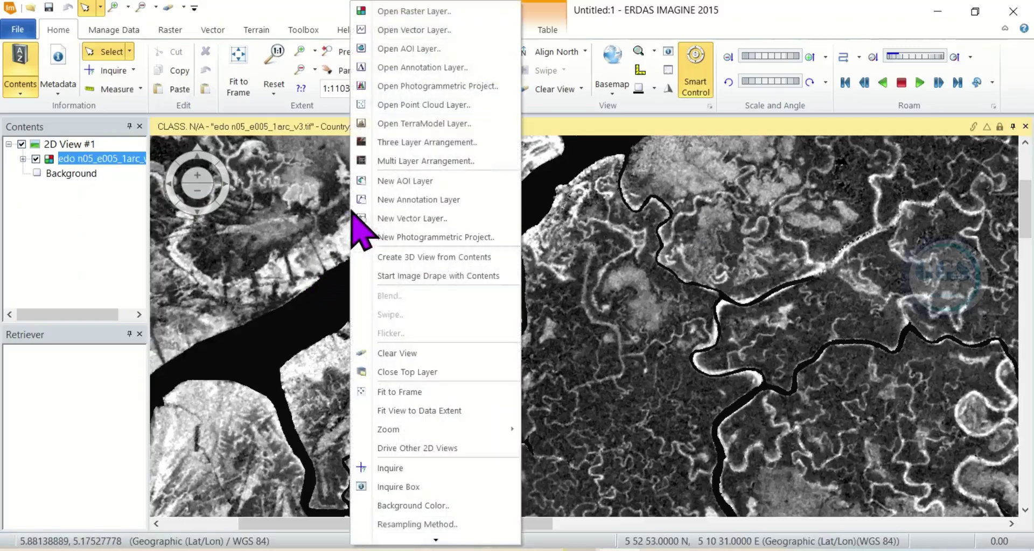
{"action": "left_click", "coordinate": [416, 391]}
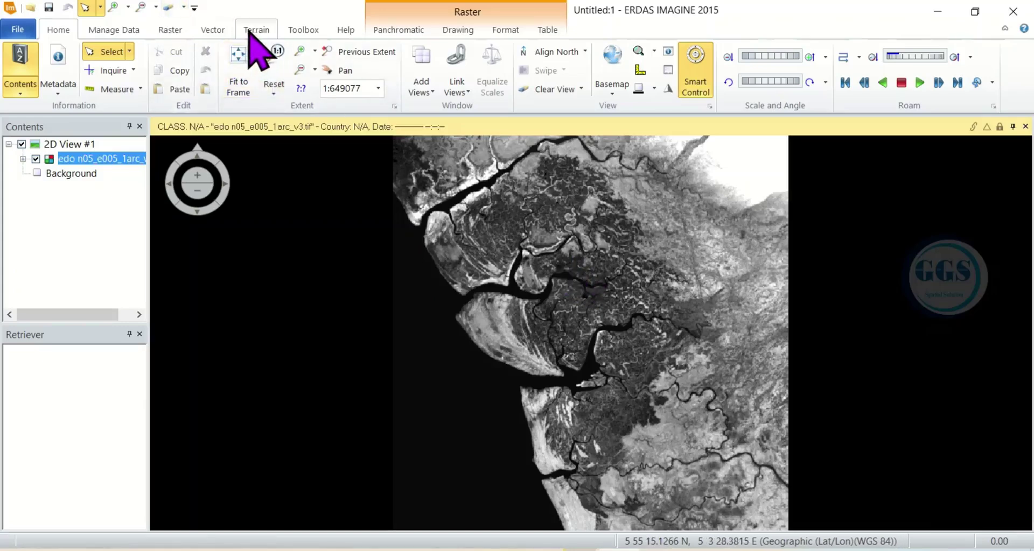
- Start a Raster Contour analysis with edo n05_e005_1arc_v3.tif from the dem folder as the input file
{"action": "left_click", "coordinate": [252, 31]}
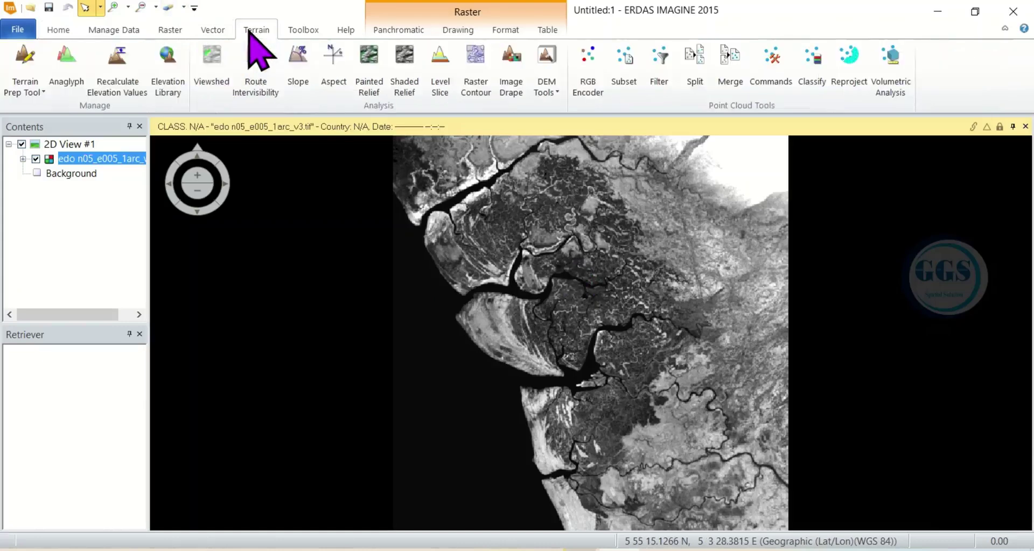
{"action": "left_click", "coordinate": [475, 81]}
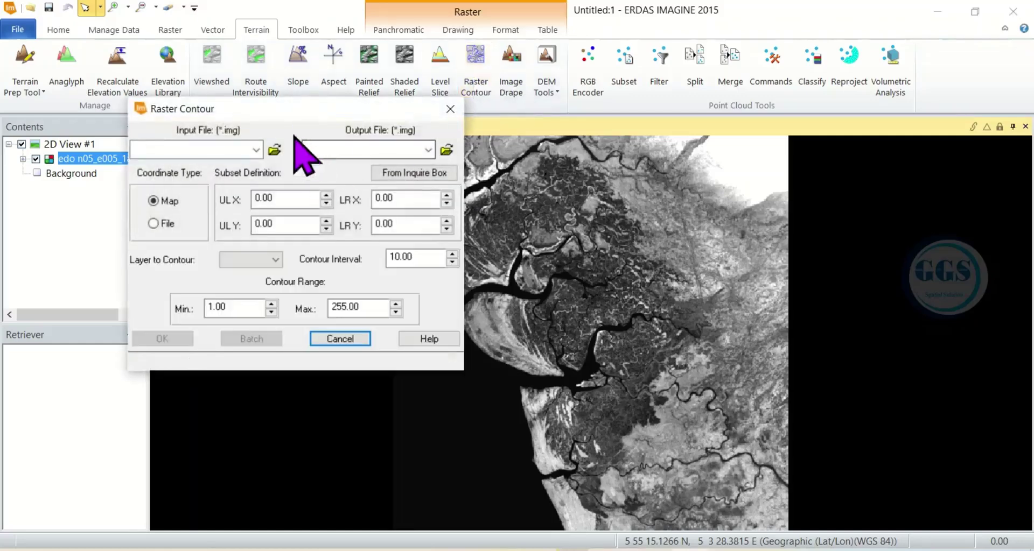
{"action": "left_click_drag", "start_coordinate": [274, 110], "coordinate": [385, 137]}
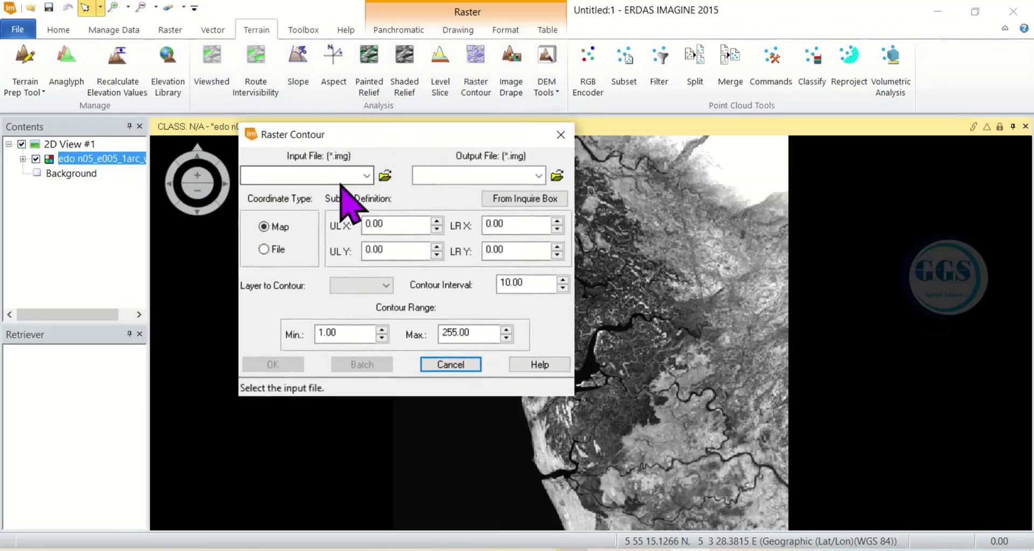
{"action": "left_click", "coordinate": [385, 176]}
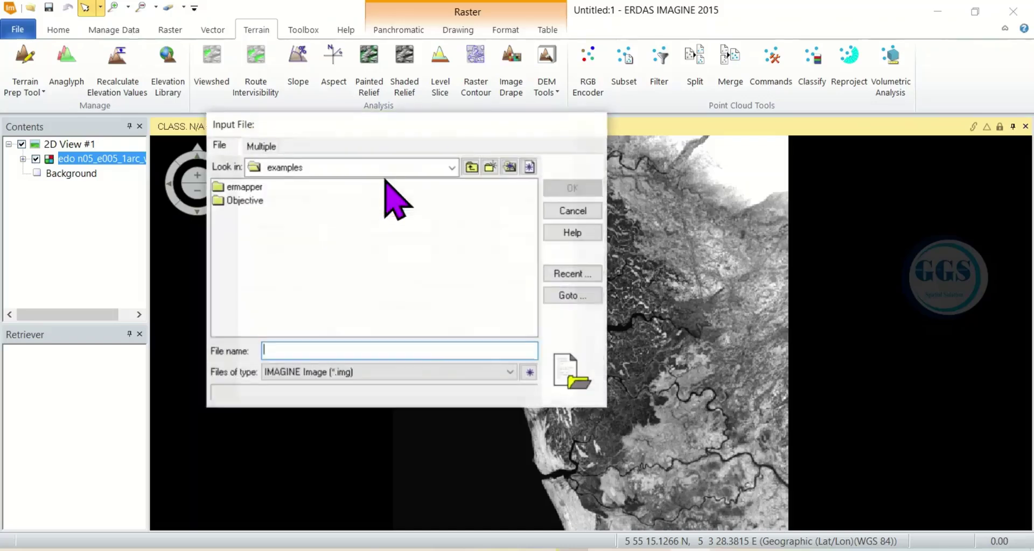
{"action": "left_click", "coordinate": [572, 276]}
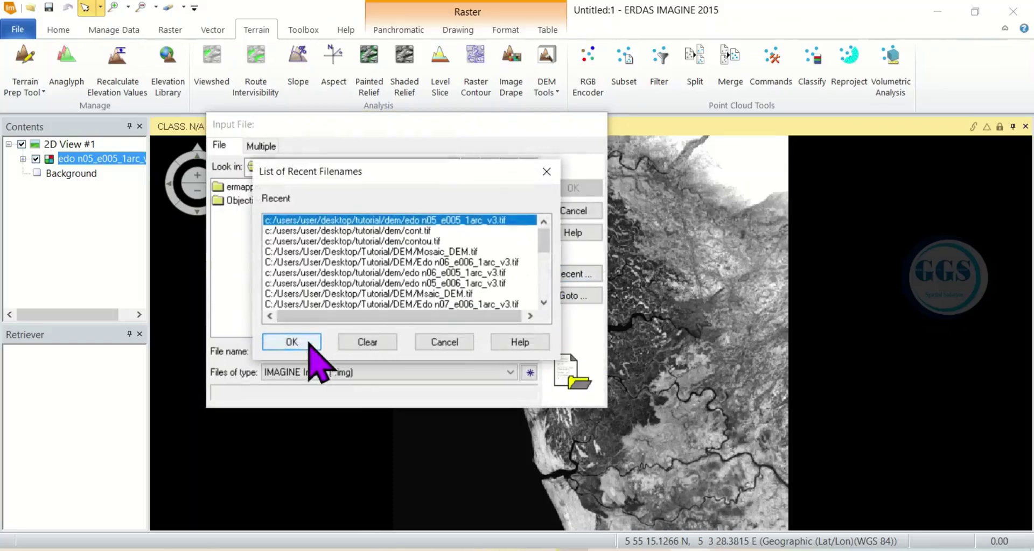
{"action": "left_click", "coordinate": [309, 344]}
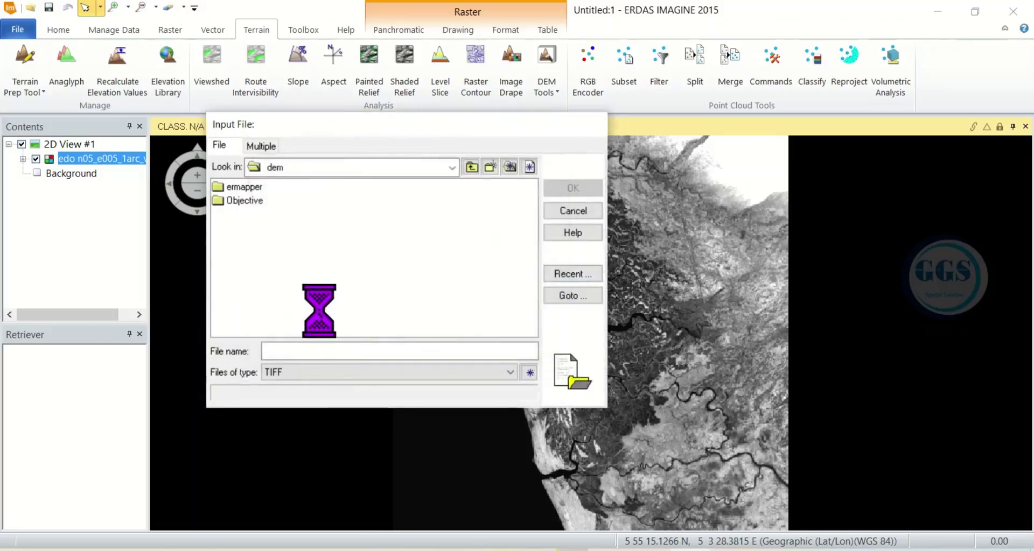
{"action": "left_click", "coordinate": [248, 188]}
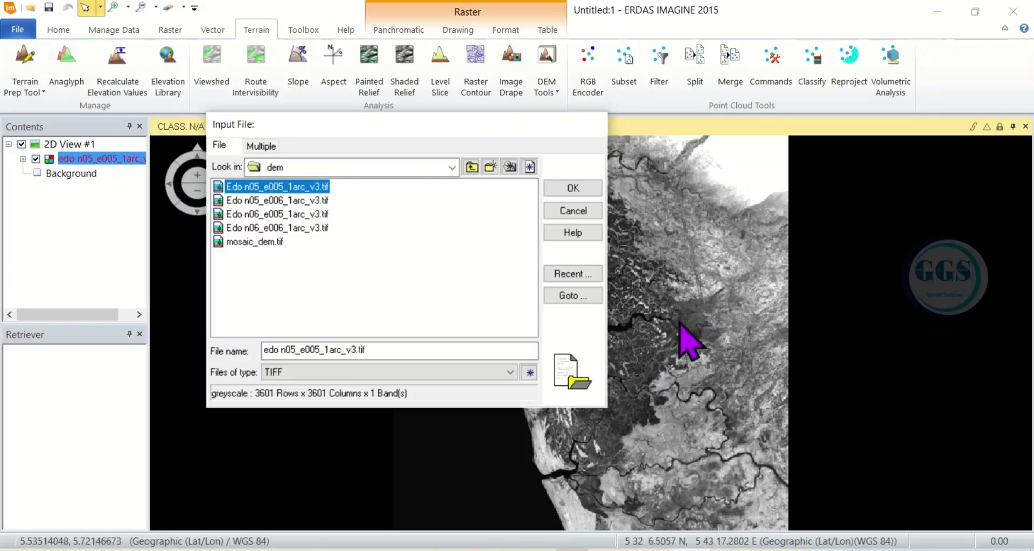
{"action": "left_click", "coordinate": [572, 188]}
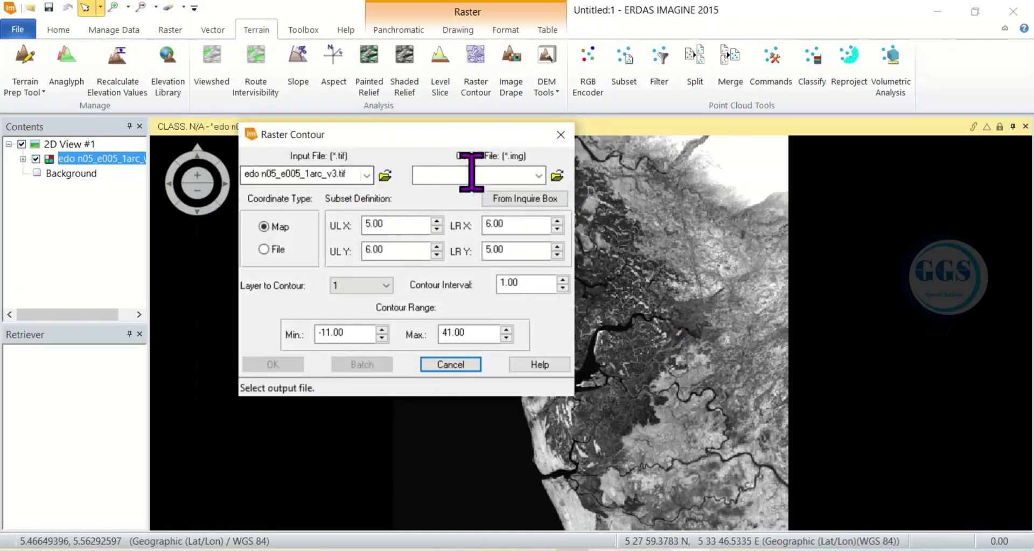
- Set the contour output file to a TIFF named Contour in the dem folder
{"action": "left_click", "coordinate": [558, 175]}
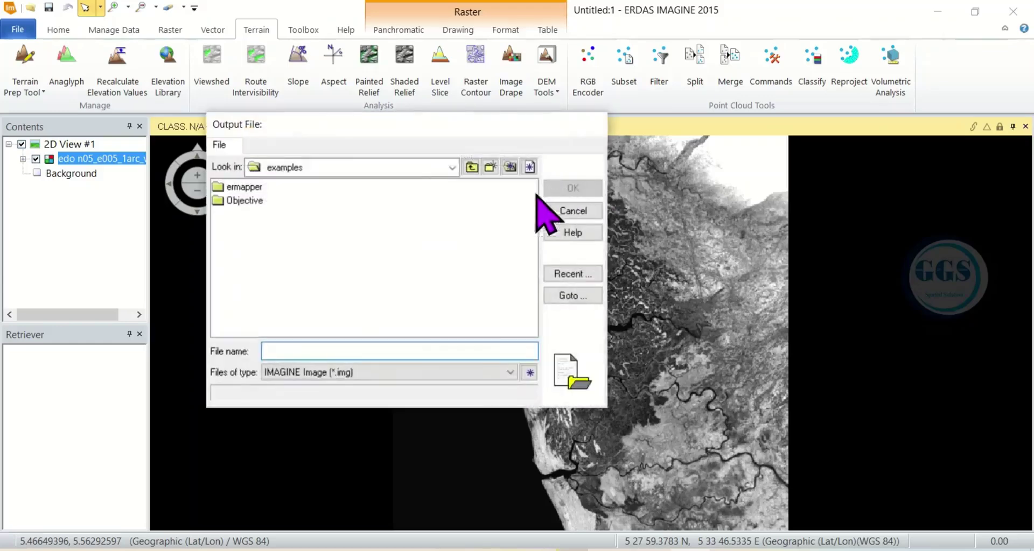
{"action": "left_click", "coordinate": [563, 275]}
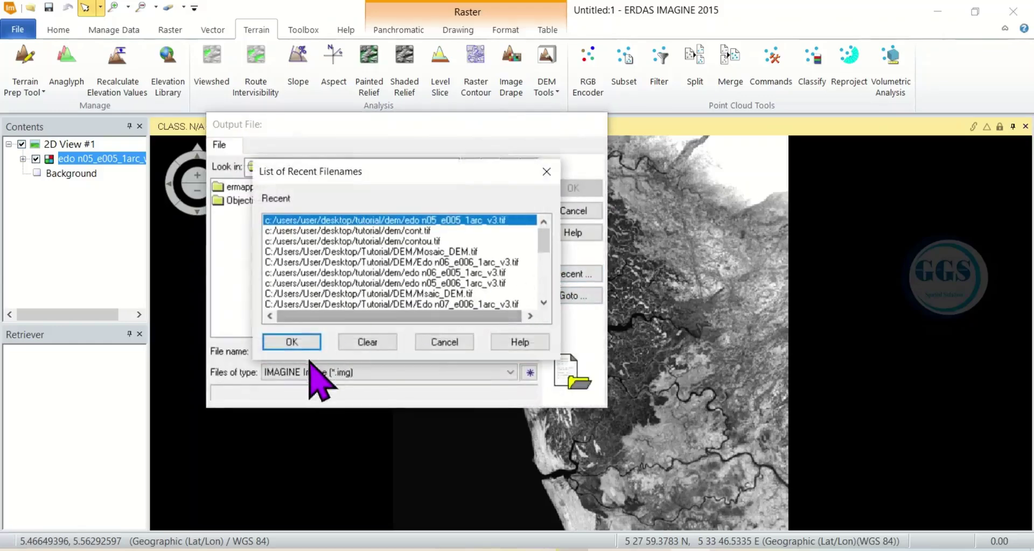
{"action": "left_click", "coordinate": [295, 340]}
{"action": "left_click", "coordinate": [627, 344]}
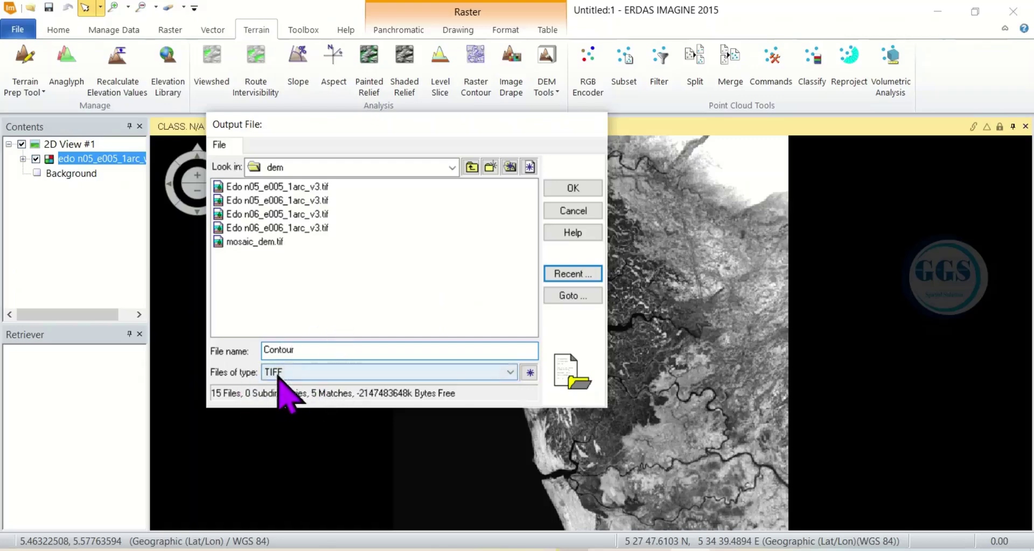
{"action": "left_click", "coordinate": [573, 188]}
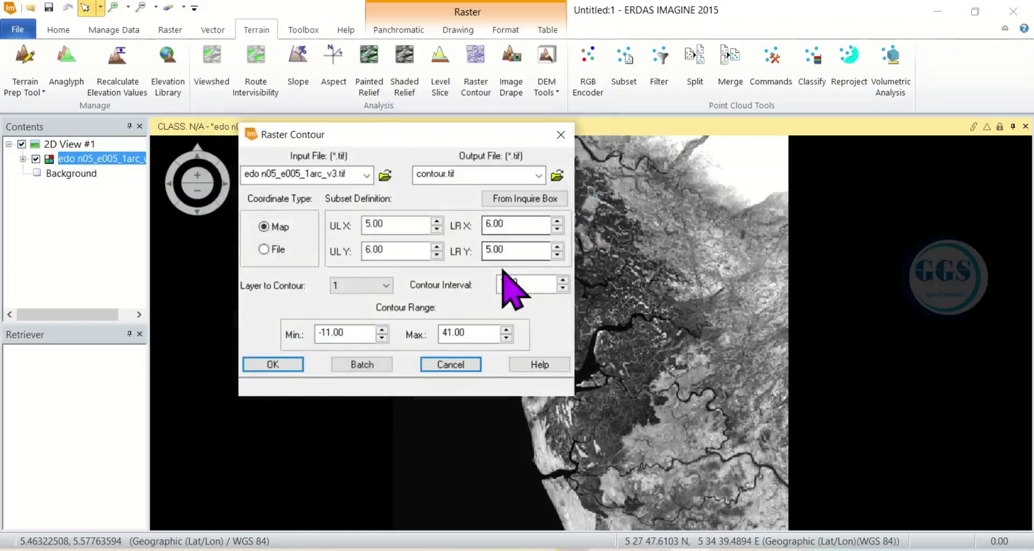
- Set the contour interval to 5.00, run the contour process, and dismiss the completed job from the process list
{"action": "left_click", "coordinate": [507, 288]}
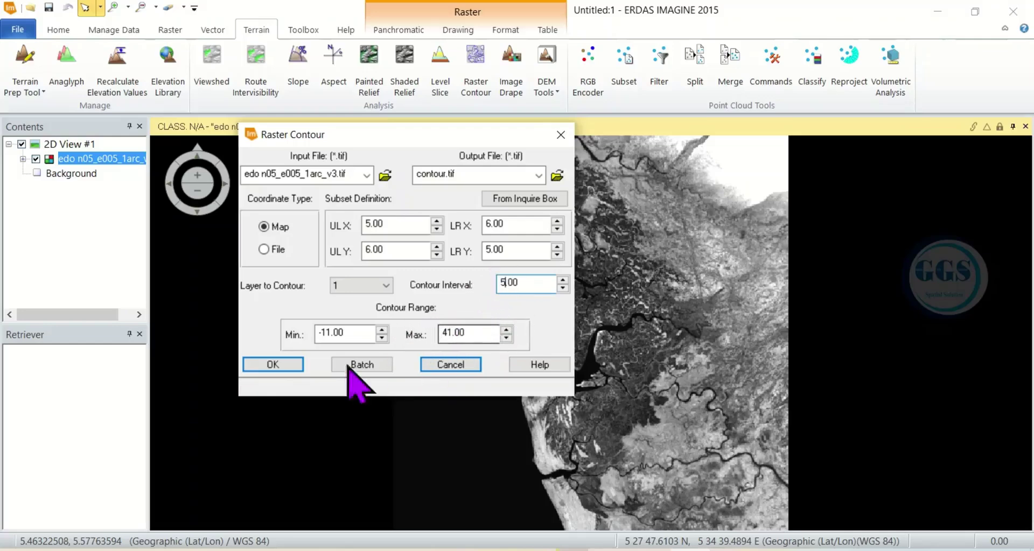
{"action": "left_click", "coordinate": [273, 365]}
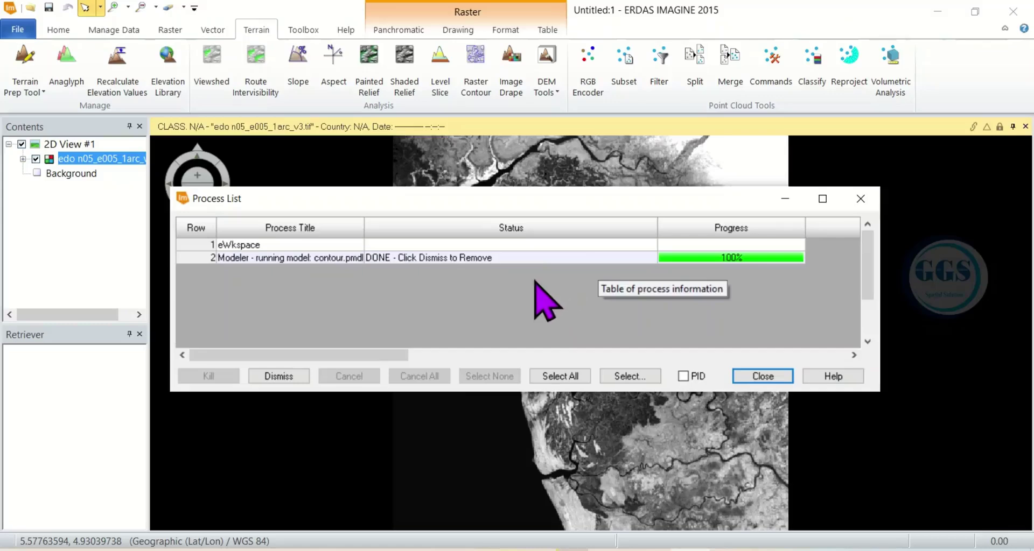
{"action": "left_click", "coordinate": [279, 377]}
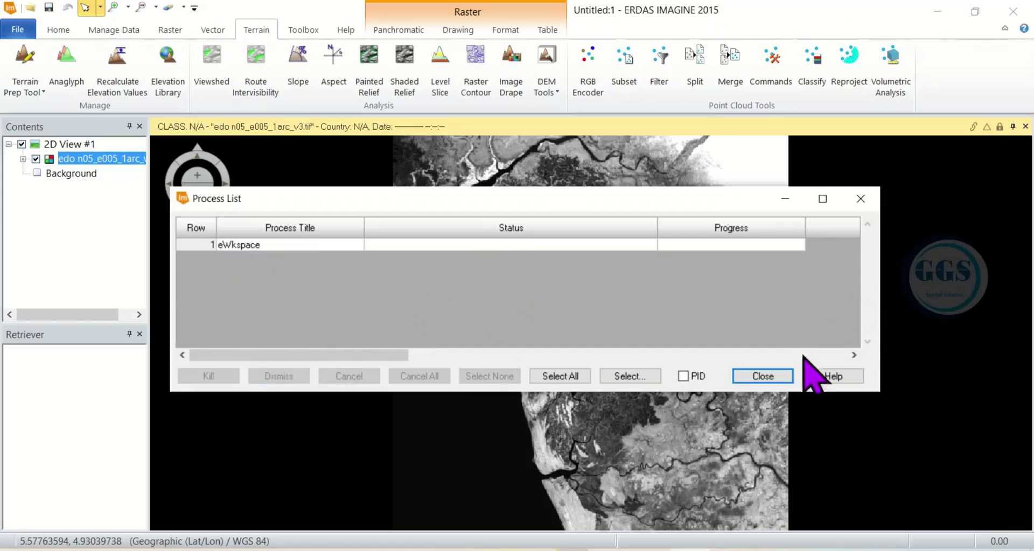
{"action": "left_click", "coordinate": [777, 378]}
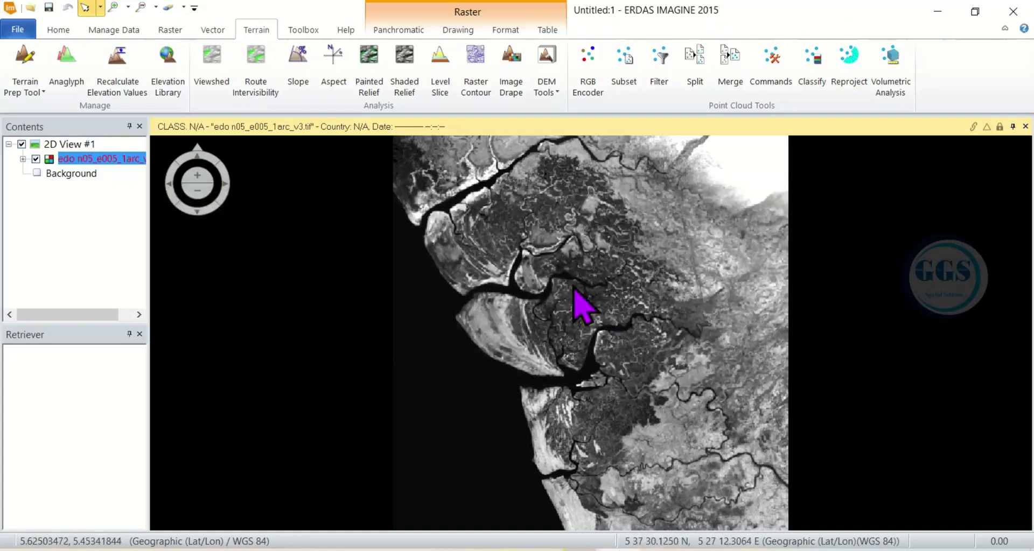
- Add contour.tif from the dem folder as a raster layer over the DEM in the 2D view
{"action": "scroll", "coordinate": [603, 291], "scroll_direction": "up", "scroll_amount": 1}
{"action": "scroll", "coordinate": [598, 292], "scroll_direction": "down", "scroll_amount": 1}
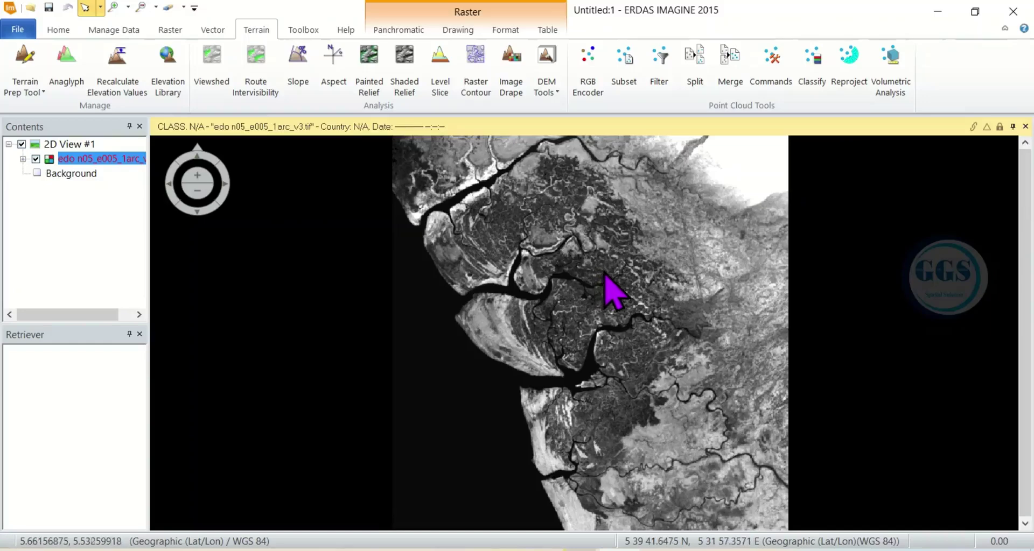
{"action": "right_click", "coordinate": [584, 212]}
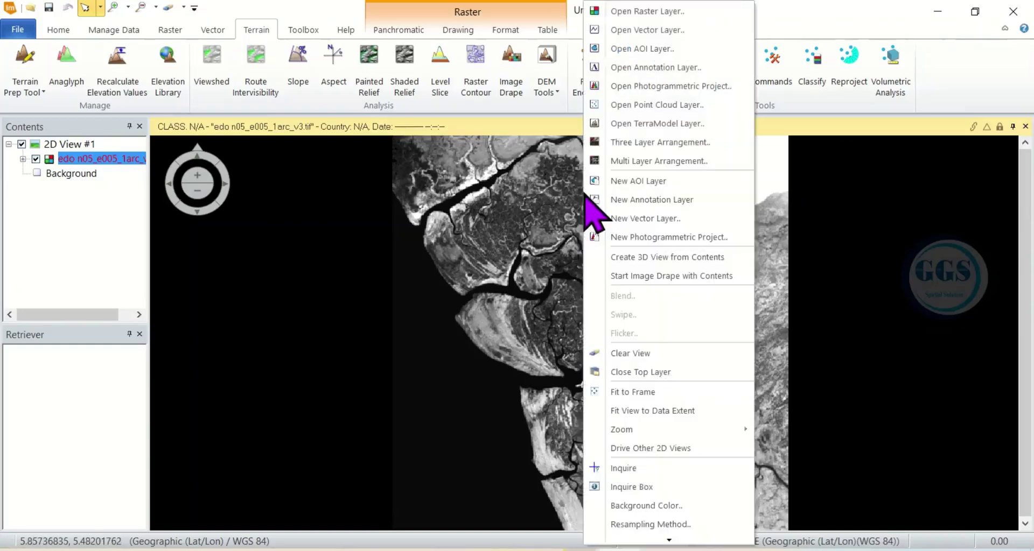
{"action": "left_click", "coordinate": [626, 12]}
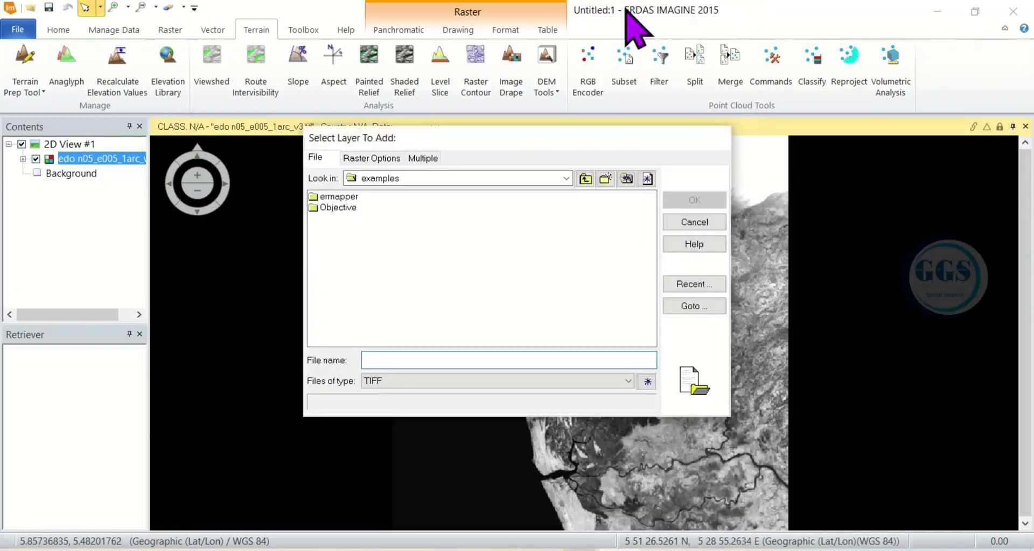
{"action": "left_click", "coordinate": [686, 287]}
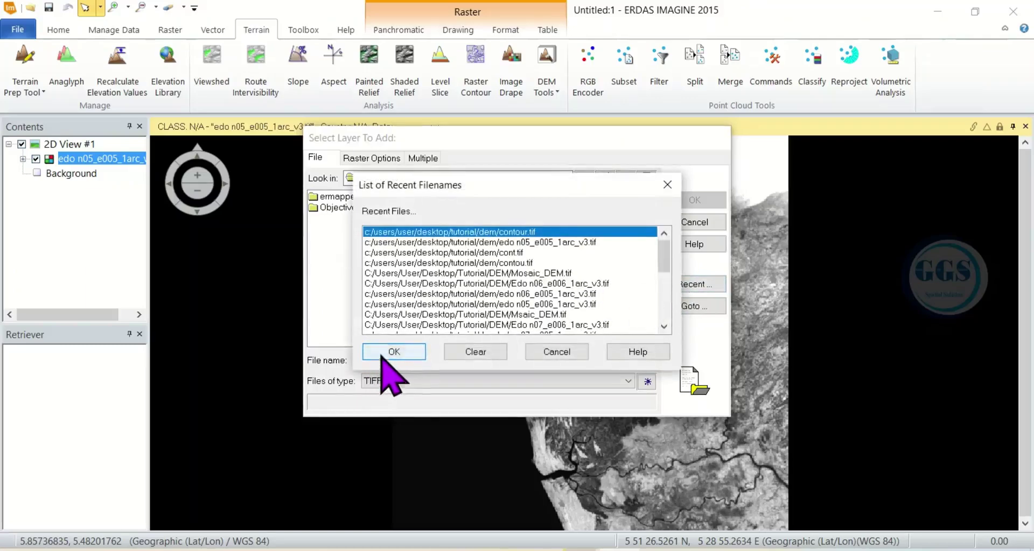
{"action": "left_click", "coordinate": [393, 353]}
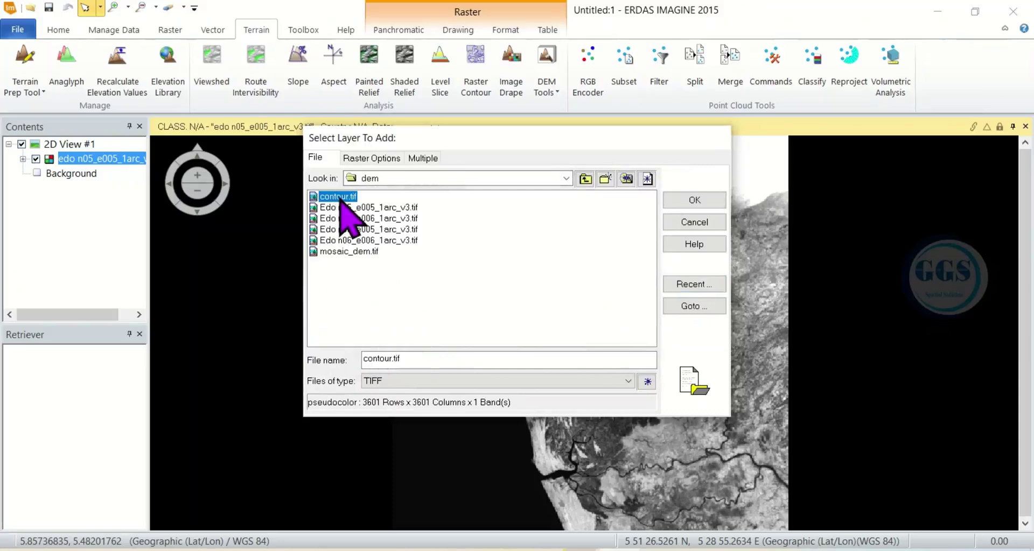
{"action": "left_click", "coordinate": [695, 199]}
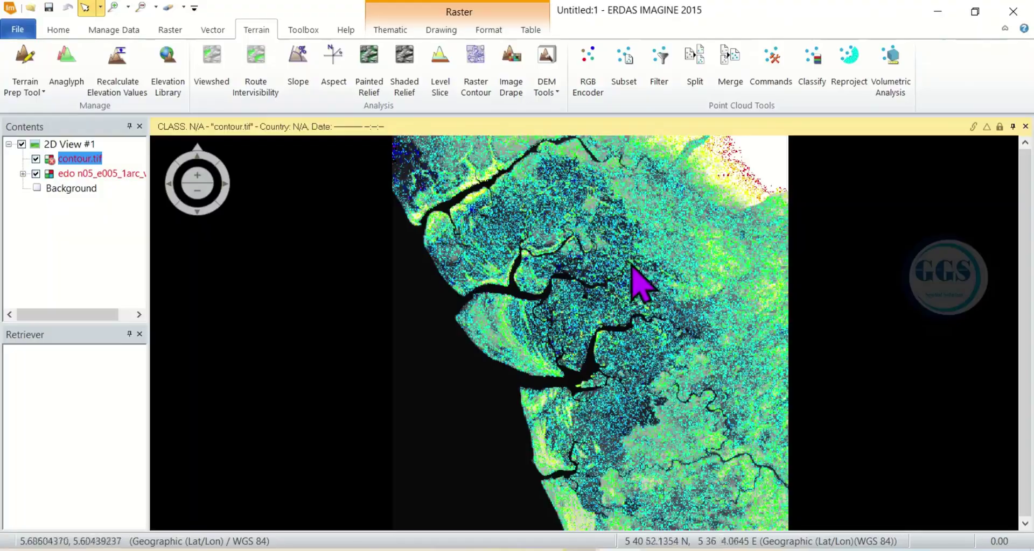
- Examine the contour lines of contour.tif up close against the underlying DEM around the river channels
{"action": "scroll", "coordinate": [632, 267], "scroll_direction": "up", "scroll_amount": 3}
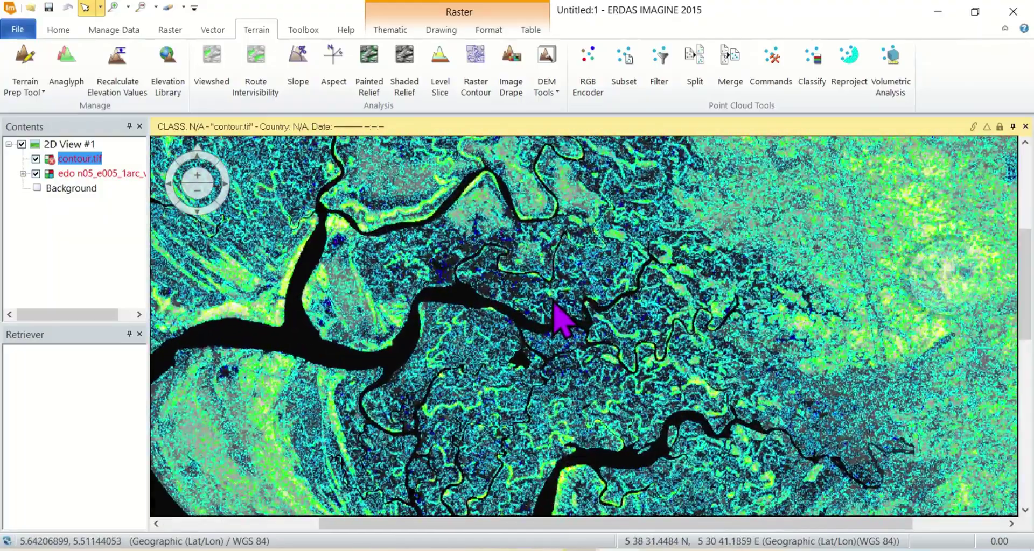
{"action": "scroll", "coordinate": [581, 300], "scroll_direction": "up", "scroll_amount": 3}
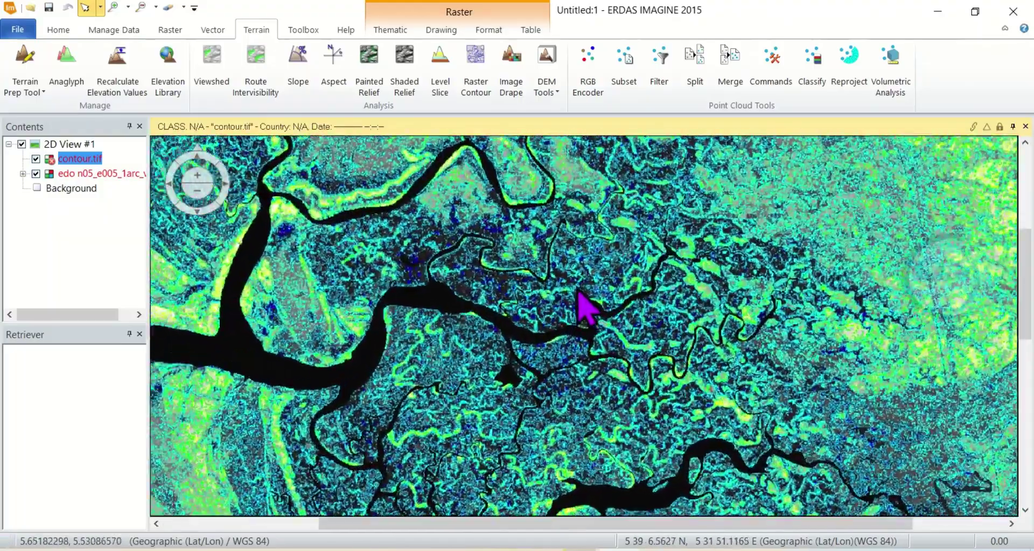
{"action": "scroll", "coordinate": [603, 286], "scroll_direction": "up", "scroll_amount": 3}
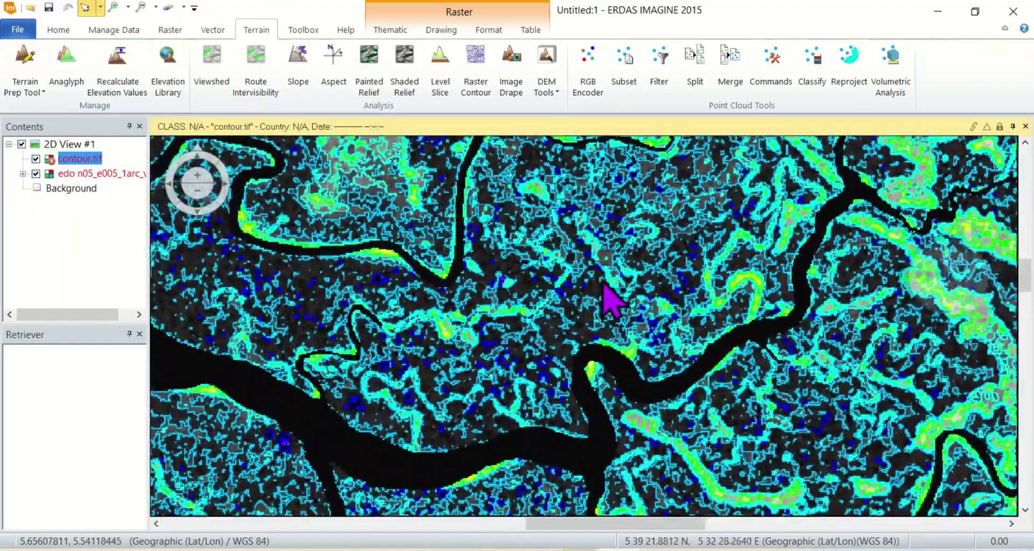
{"action": "scroll", "coordinate": [619, 286], "scroll_direction": "up", "scroll_amount": 4}
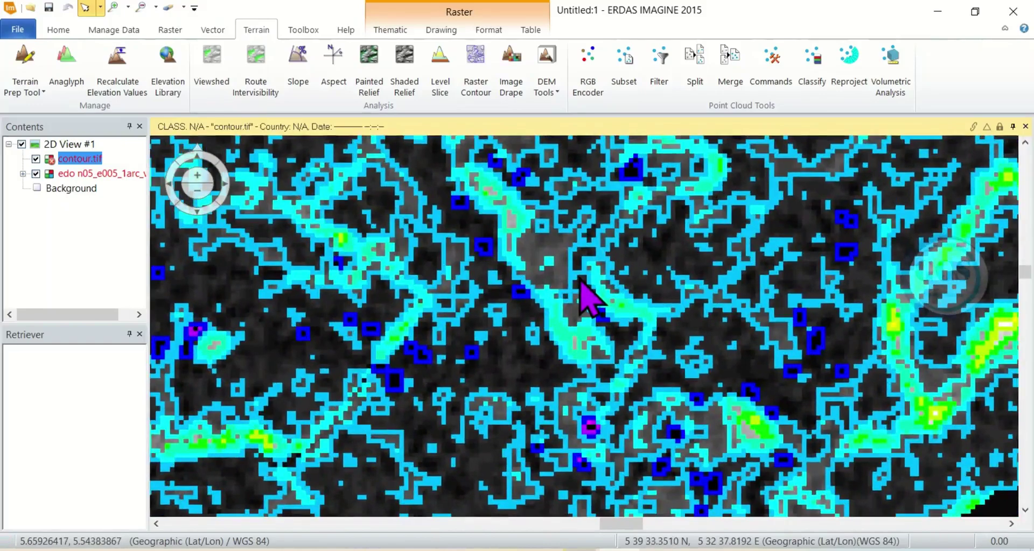
{"action": "scroll", "coordinate": [582, 280], "scroll_direction": "down", "scroll_amount": 2}
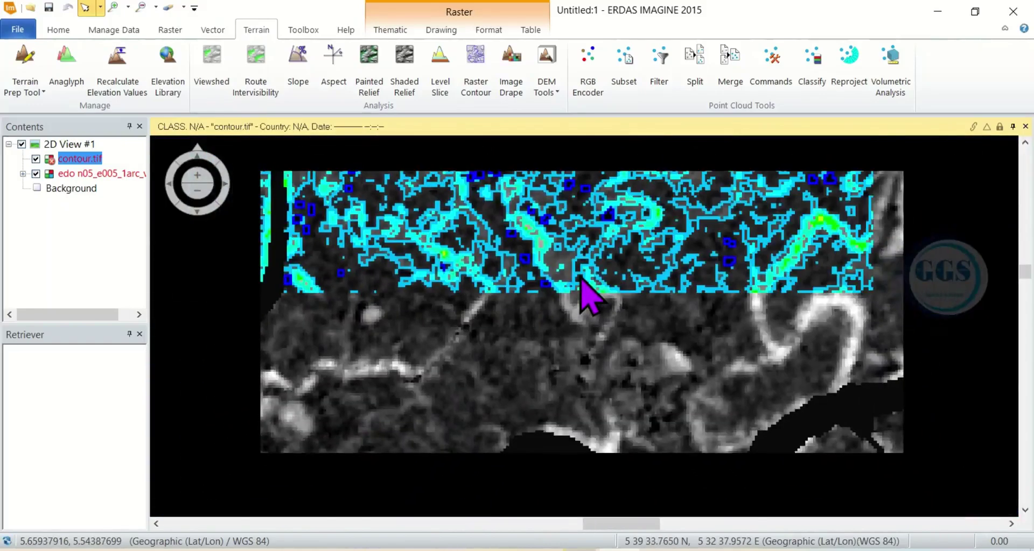
{"action": "scroll", "coordinate": [585, 282], "scroll_direction": "down", "scroll_amount": 1}
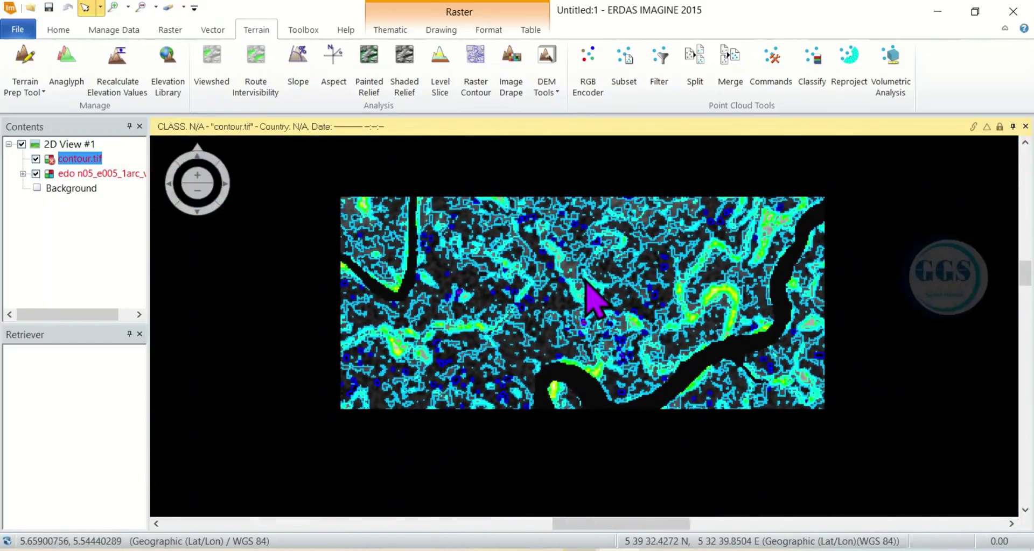